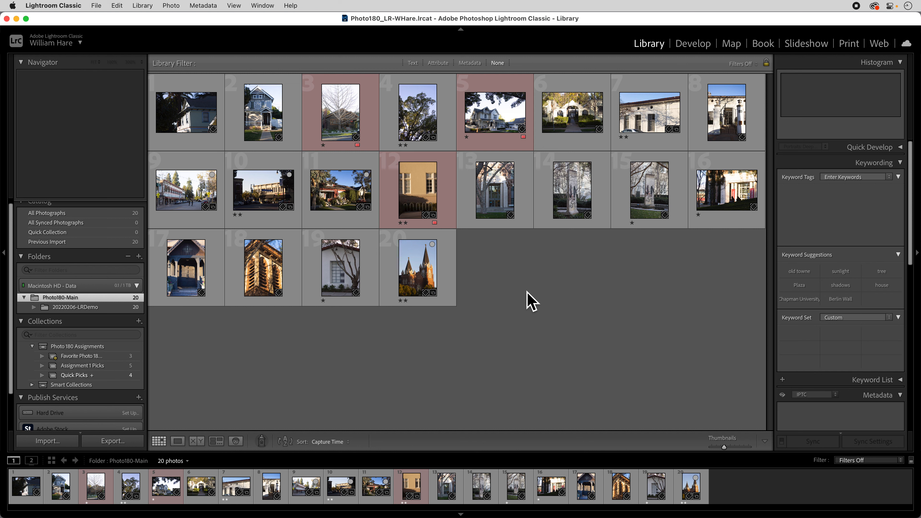
# - Review the DNG creation settings in the File Handling preferences, including file extension, JPEG preview size and embedding options, and close the preferences
pyautogui.click(67, 5)
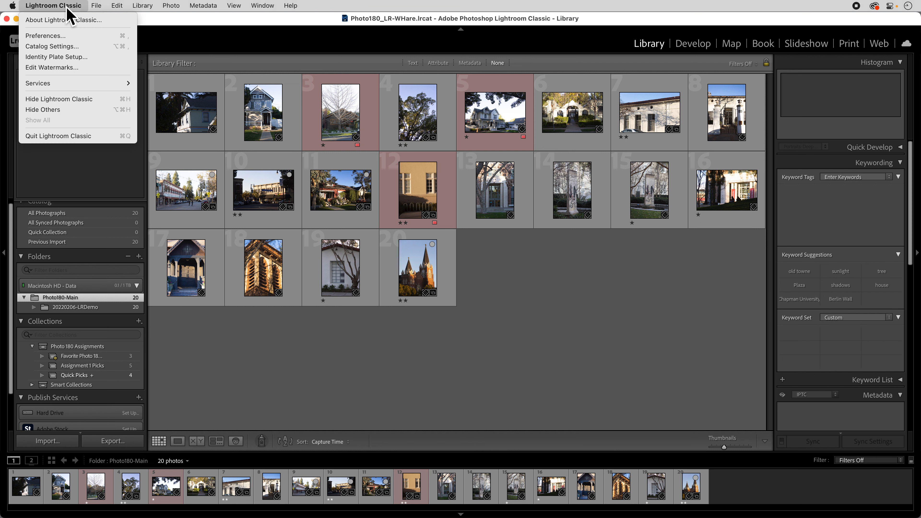
pyautogui.click(70, 35)
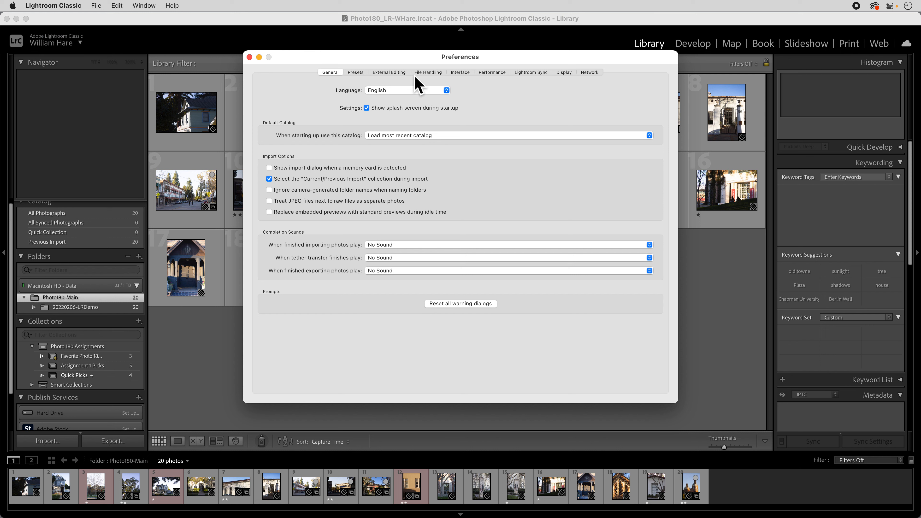
pyautogui.click(428, 74)
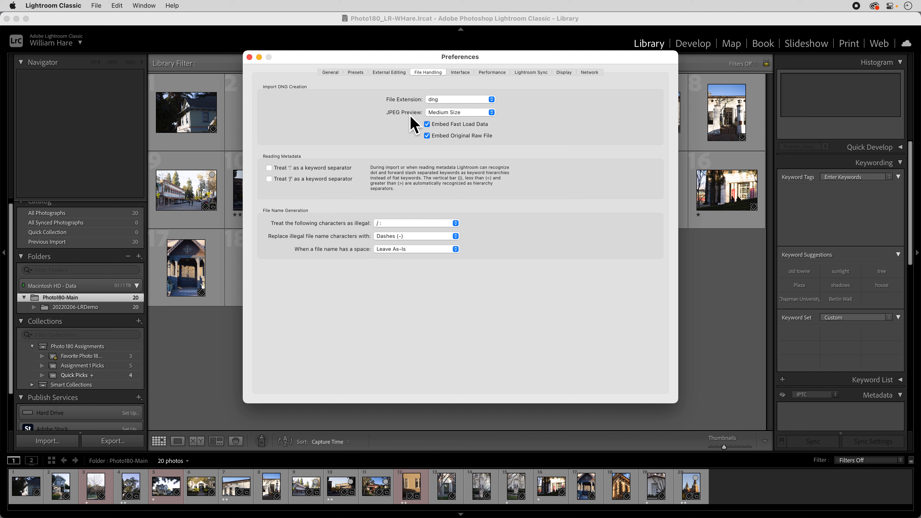
pyautogui.click(458, 101)
pyautogui.click(449, 100)
pyautogui.click(453, 113)
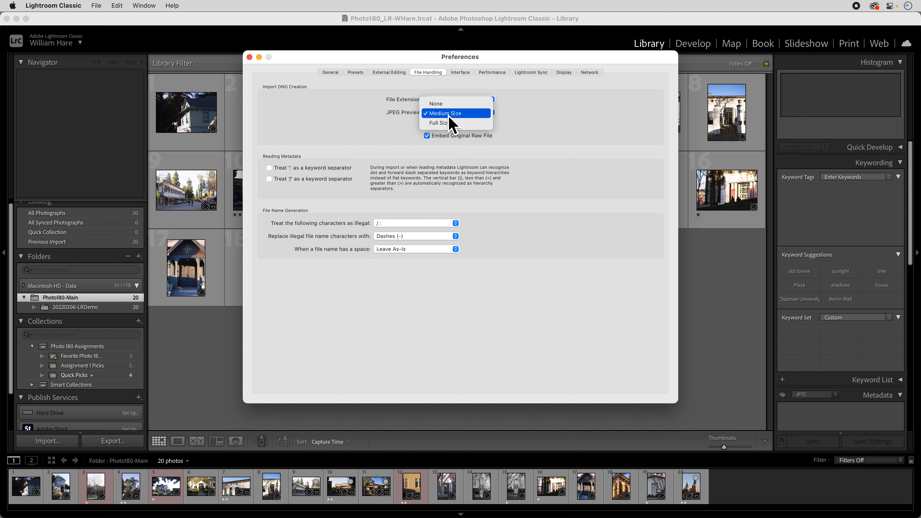
pyautogui.click(467, 115)
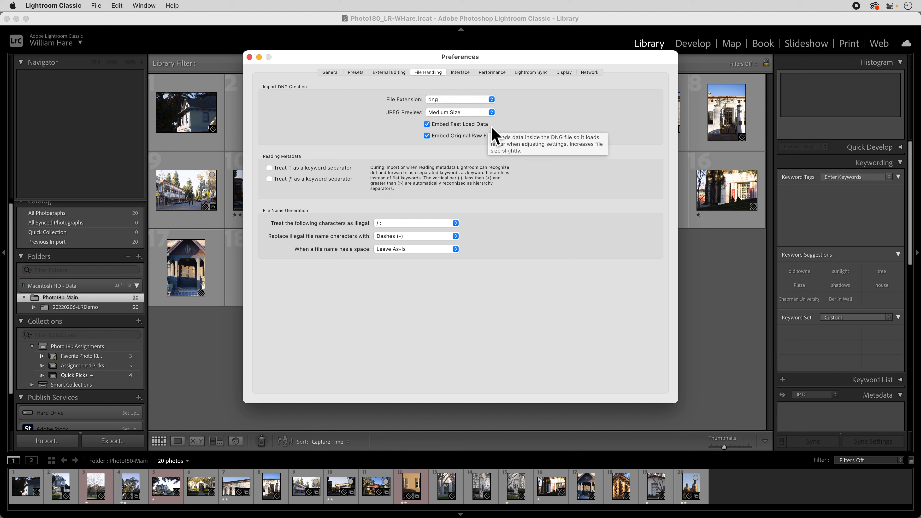
pyautogui.moveTo(461, 143)
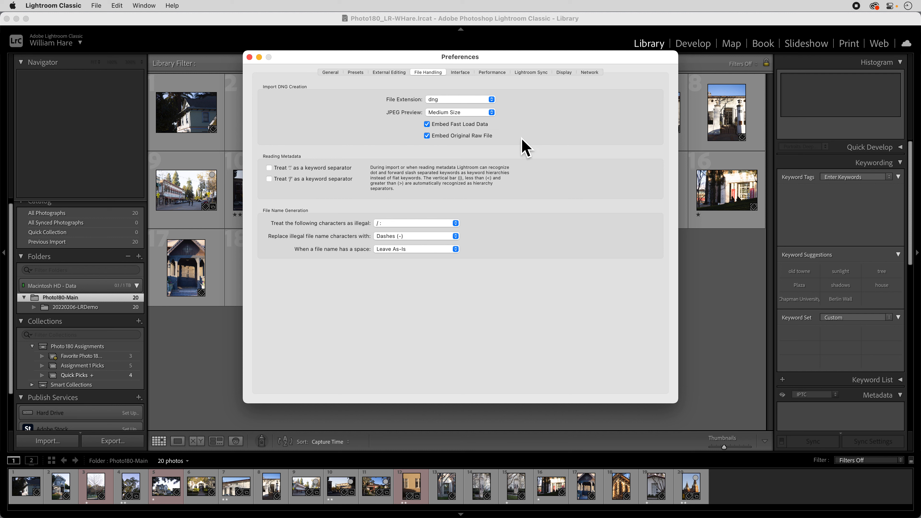
pyautogui.click(433, 138)
pyautogui.click(249, 57)
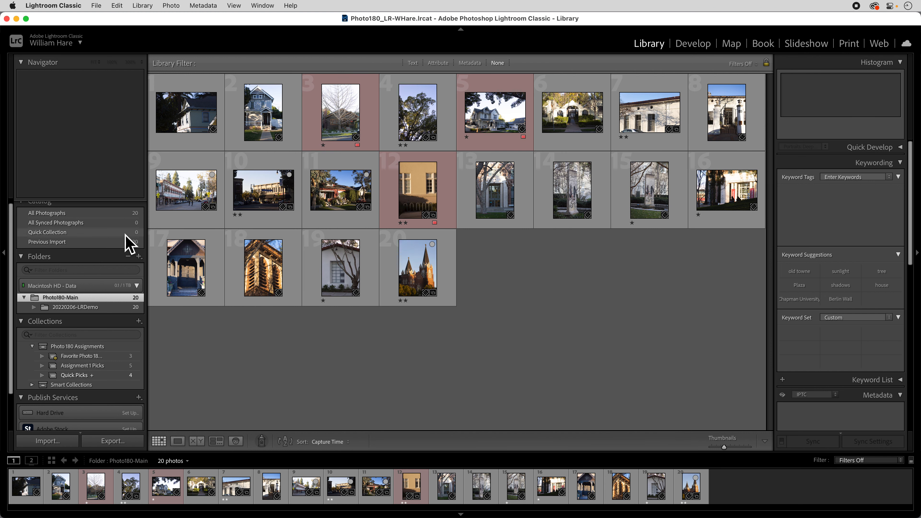
# - Start a photo import with the EOS_DIGITAL memory card as the source
pyautogui.scroll(1, 74, 416)
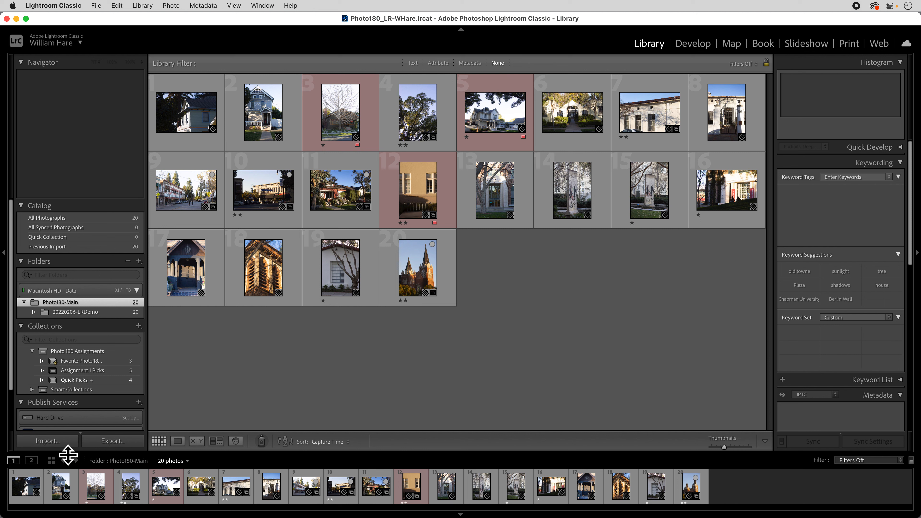
pyautogui.click(59, 443)
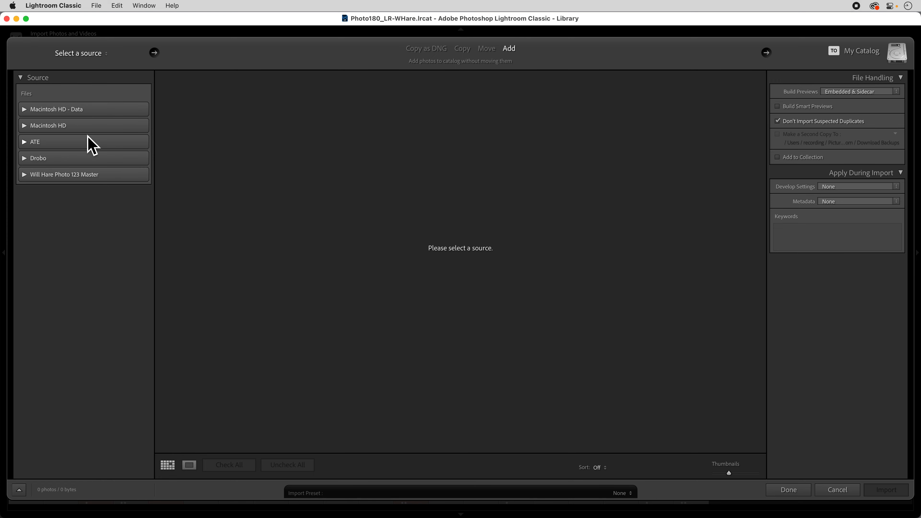
pyautogui.click(85, 110)
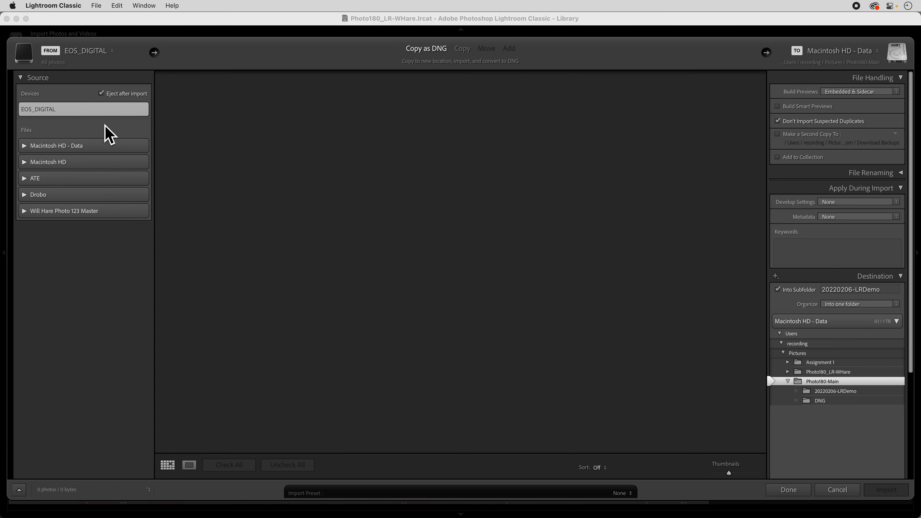
# - Look through the card's photos and exclude all of them from the import
pyautogui.scroll(-3, 426, 336)
pyautogui.scroll(-3, 427, 337)
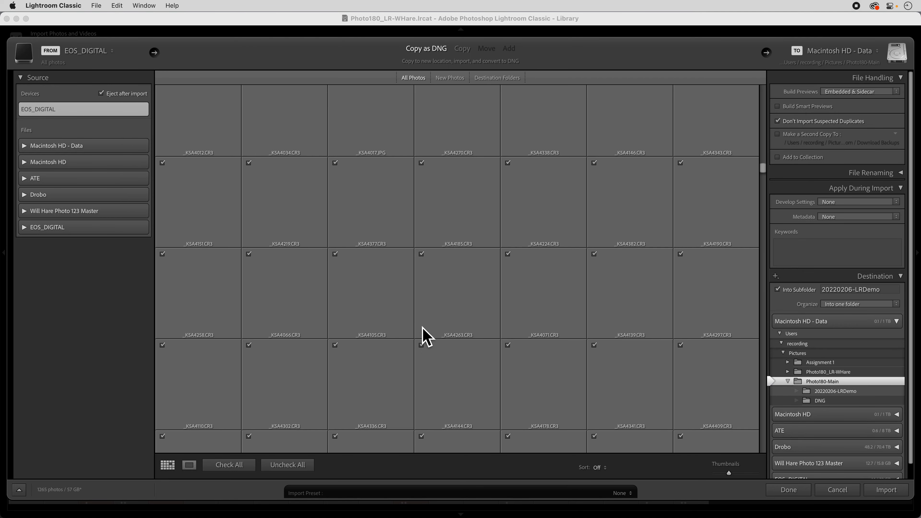
pyautogui.scroll(-5, 426, 337)
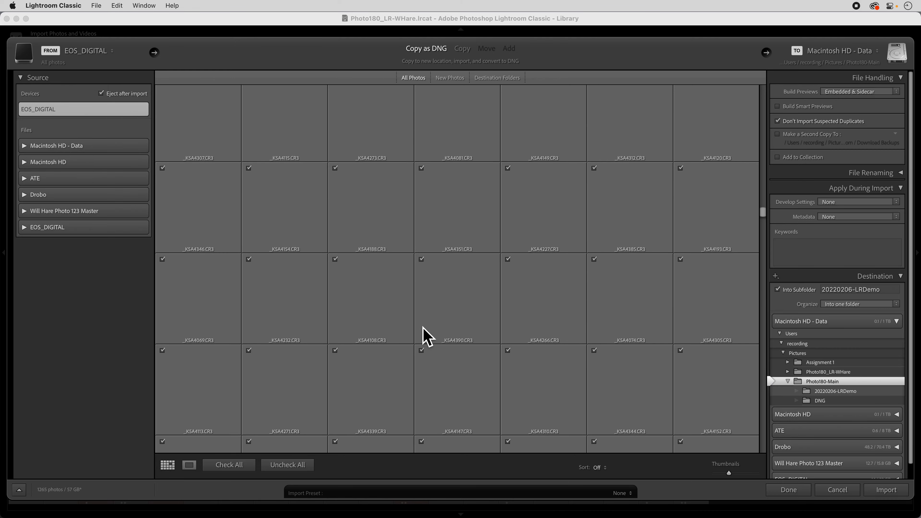
pyautogui.scroll(-5, 427, 336)
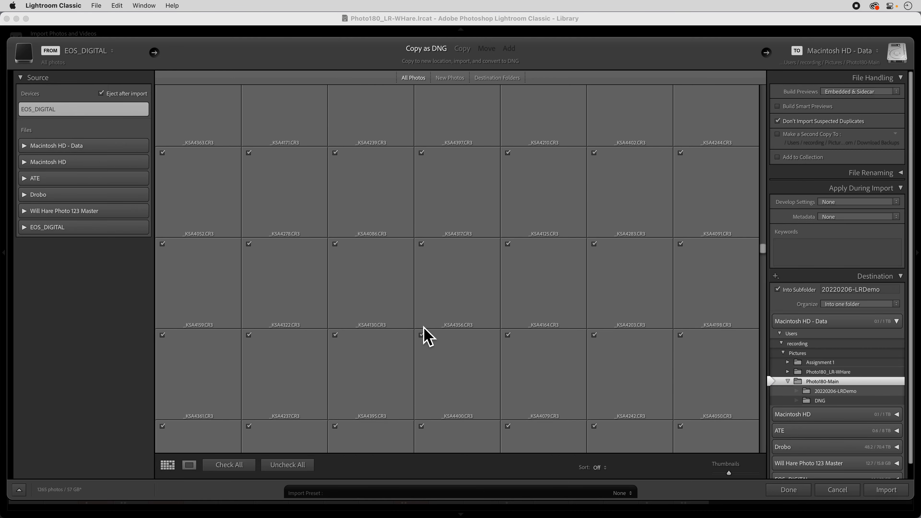
pyautogui.moveTo(763, 271); pyautogui.dragTo(769, 384)
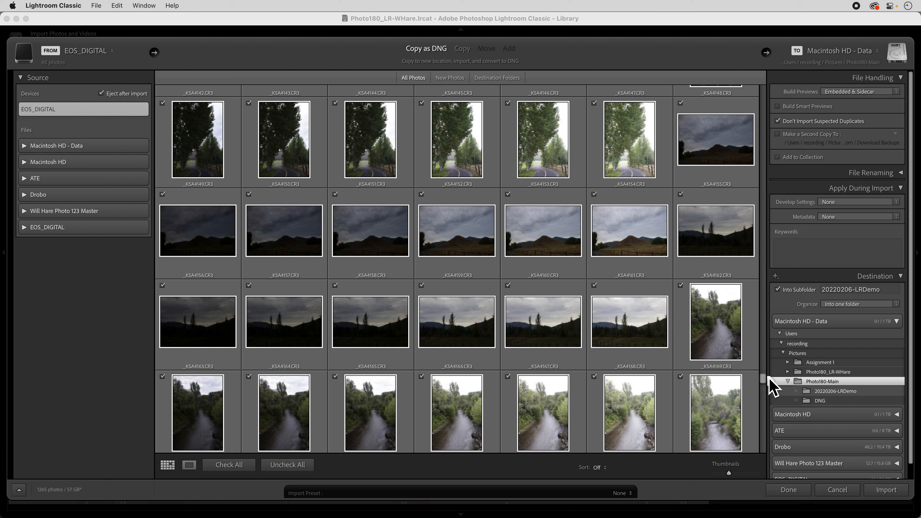
pyautogui.moveTo(768, 381); pyautogui.dragTo(771, 421)
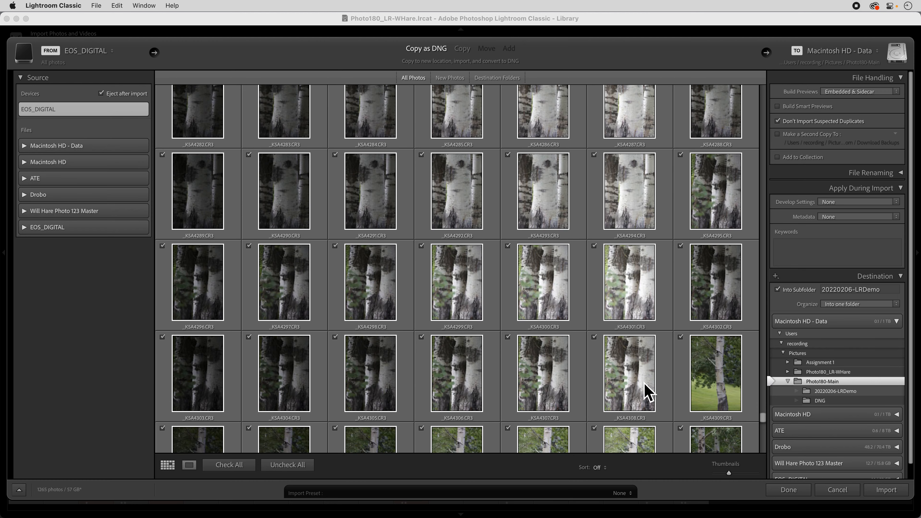
pyautogui.click(287, 465)
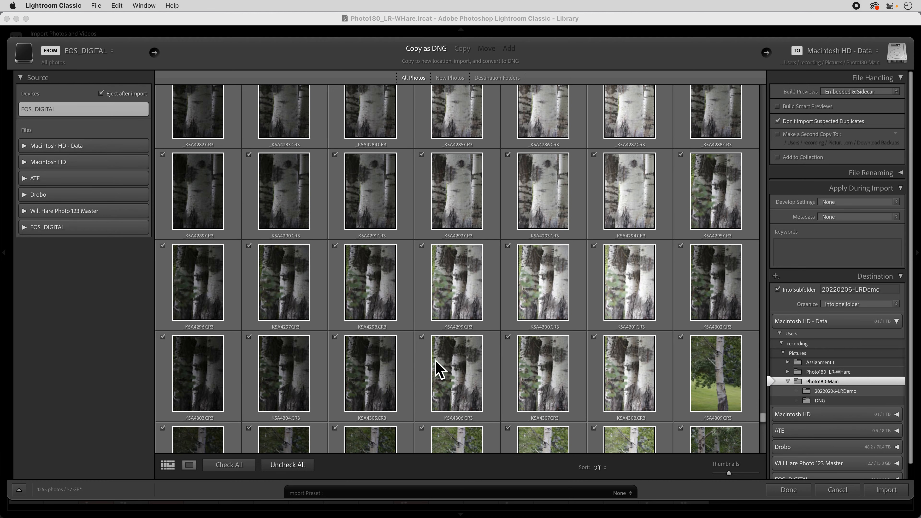
# - Select the birch trunk photos _KSA4292 to _KSA4302 and add the tree photos _KSA4333 to _KSA4335 to the selection
pyautogui.click(459, 192)
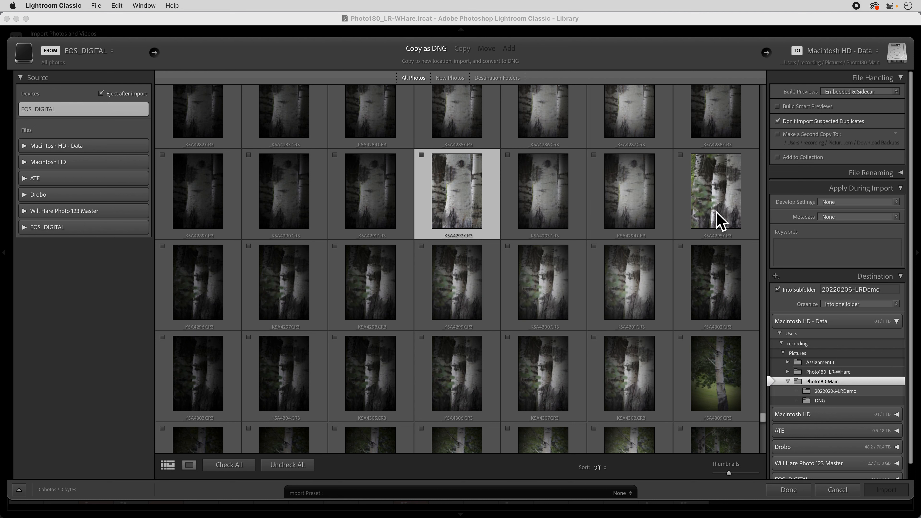
pyautogui.keyDown('shift'); pyautogui.click(699, 290); pyautogui.keyUp('shift')
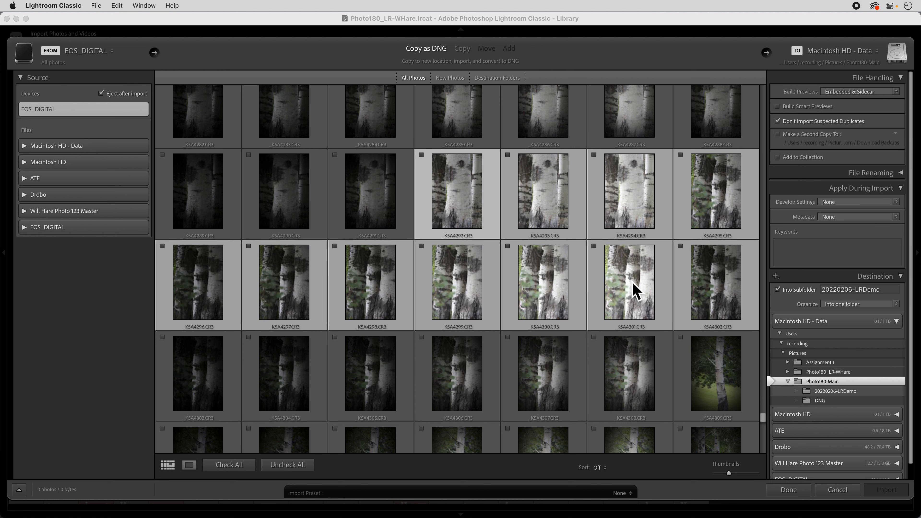
pyautogui.scroll(-5, 623, 314)
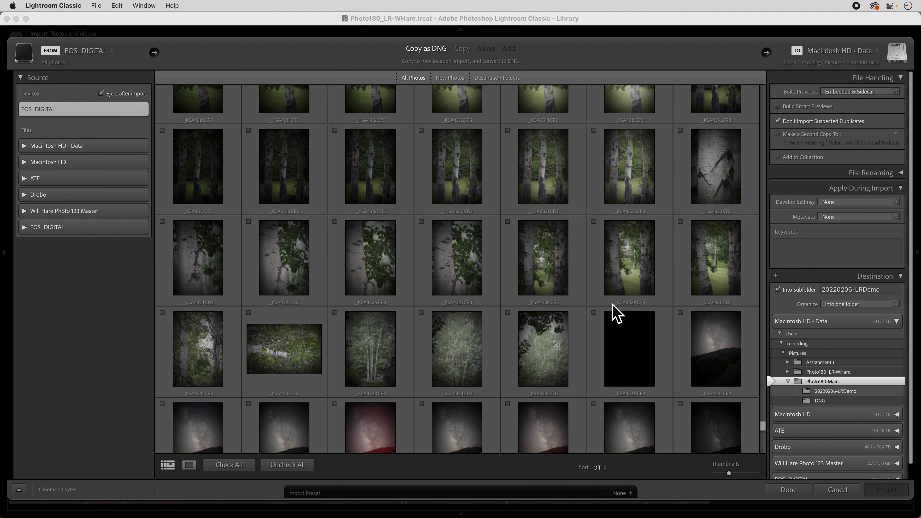
pyautogui.scroll(-2, 611, 312)
pyautogui.scroll(-1, 533, 324)
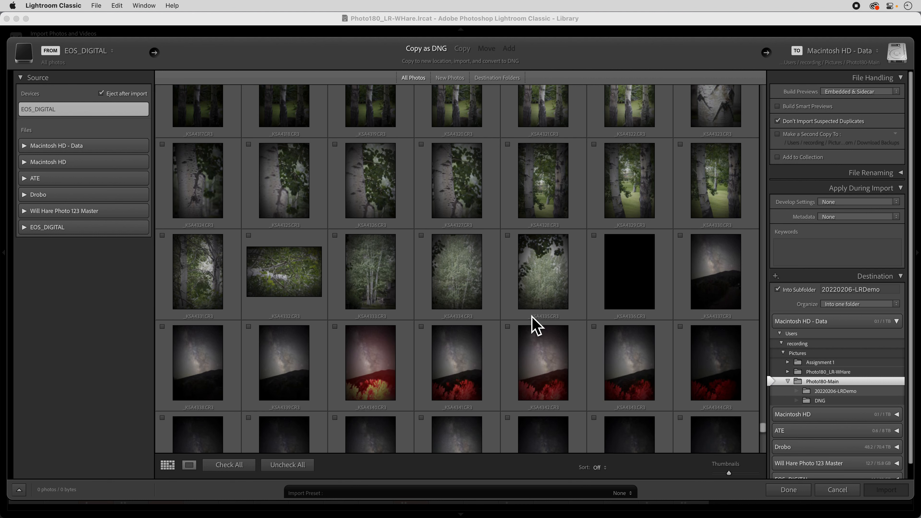
pyautogui.scroll(-2, 508, 330)
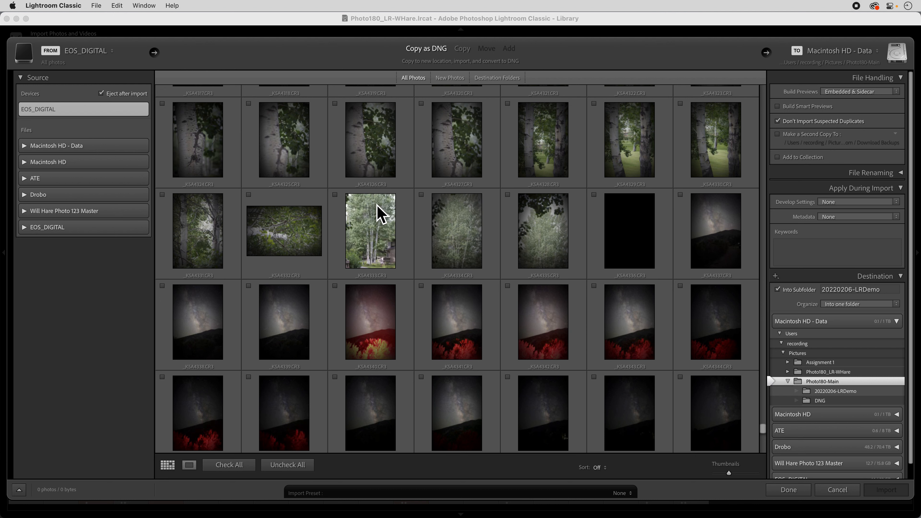
pyautogui.click(357, 218)
pyautogui.keyDown('shift'); pyautogui.click(551, 237); pyautogui.keyUp('shift')
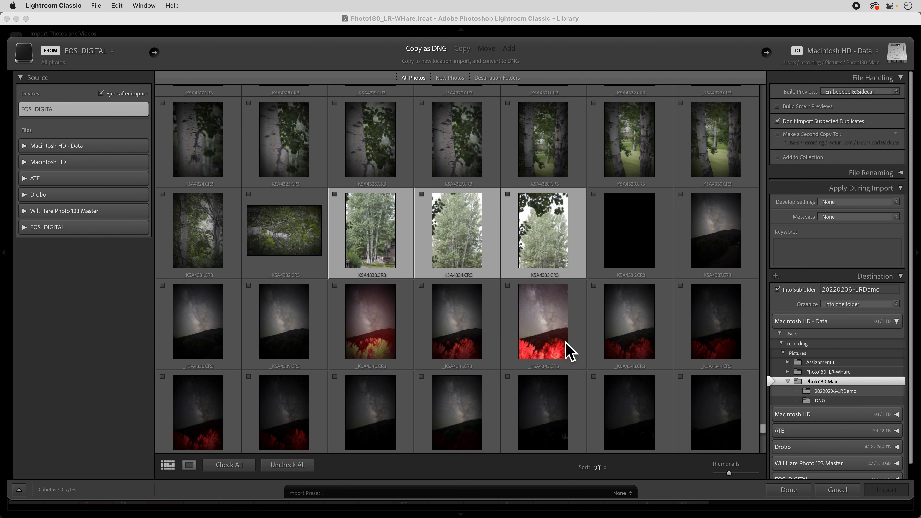
# - Add the night landscape photos _KSA4349, _KSA4357, _KSA4363 and _KSA4372 to the selection
pyautogui.scroll(-10, 477, 334)
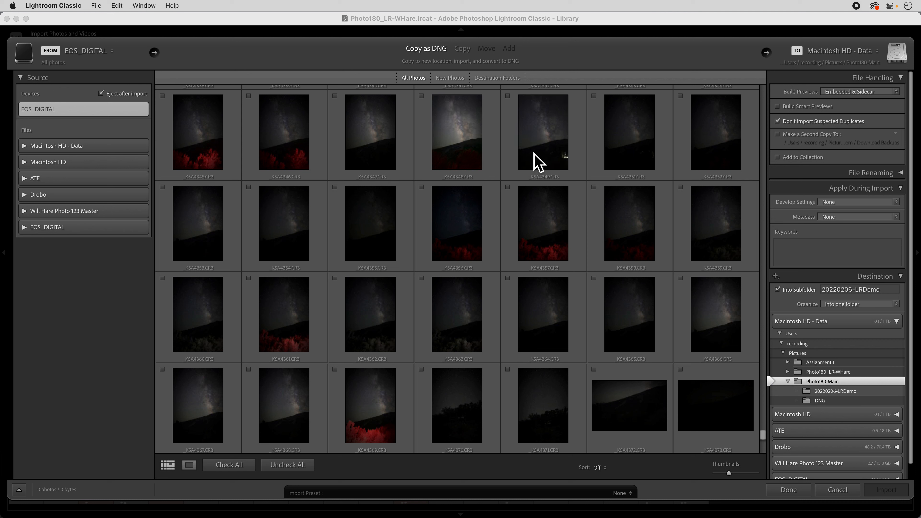
pyautogui.click(535, 156)
pyautogui.keyDown('super'); pyautogui.click(537, 221); pyautogui.keyUp('super')
pyautogui.keyDown('super'); pyautogui.click(468, 277); pyautogui.keyUp('super')
pyautogui.keyDown('super'); pyautogui.click(612, 405); pyautogui.keyUp('super')
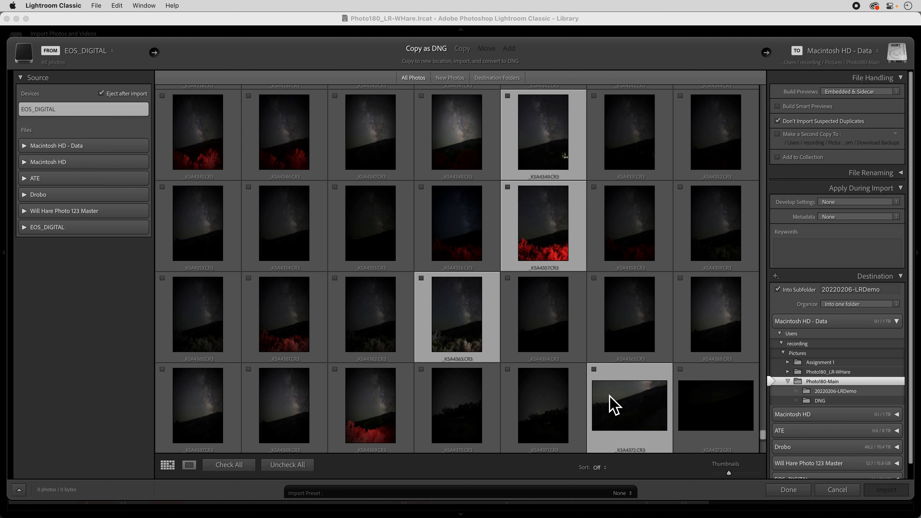
# - Add the night forest photos _KSA4385 and _KSA4392 and the weathered trunk photo _KSA4399 to the selection
pyautogui.scroll(-9, 610, 403)
pyautogui.keyDown('super'); pyautogui.click(543, 316); pyautogui.keyUp('super')
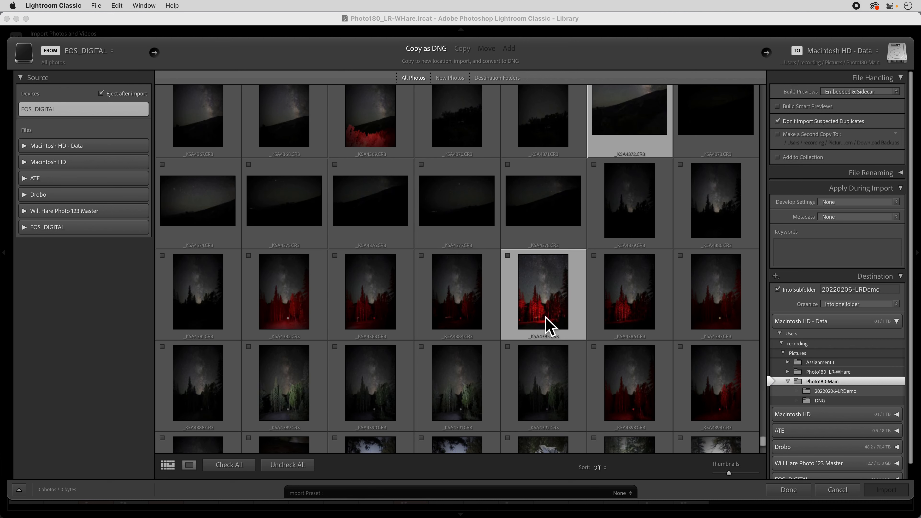
pyautogui.keyDown('super'); pyautogui.click(545, 387); pyautogui.keyUp('super')
pyautogui.scroll(-5, 529, 396)
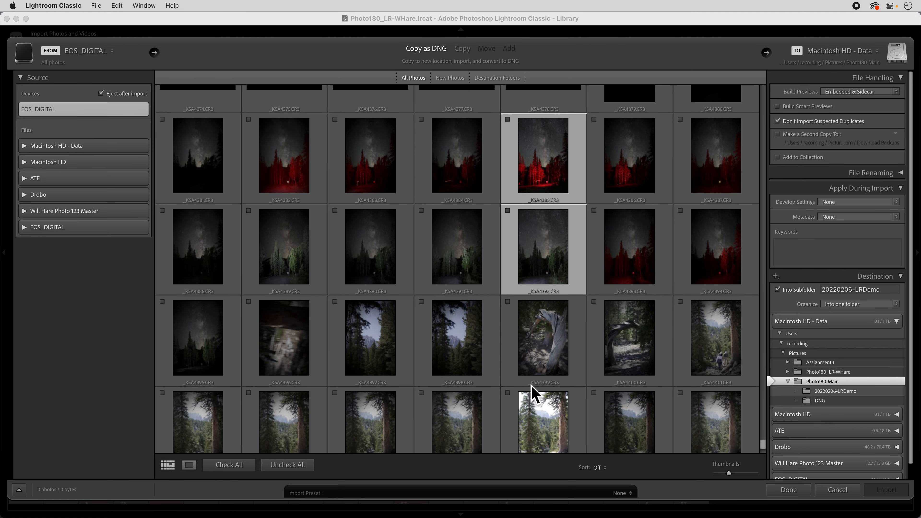
pyautogui.keyDown('super'); pyautogui.click(538, 370); pyautogui.keyUp('super')
# - Add photos _KSA4411, _KSA4414, _KSA4394, _KSA4389 and _KSA4404 to the selection, and mark all selected photos for import
pyautogui.scroll(-4, 538, 369)
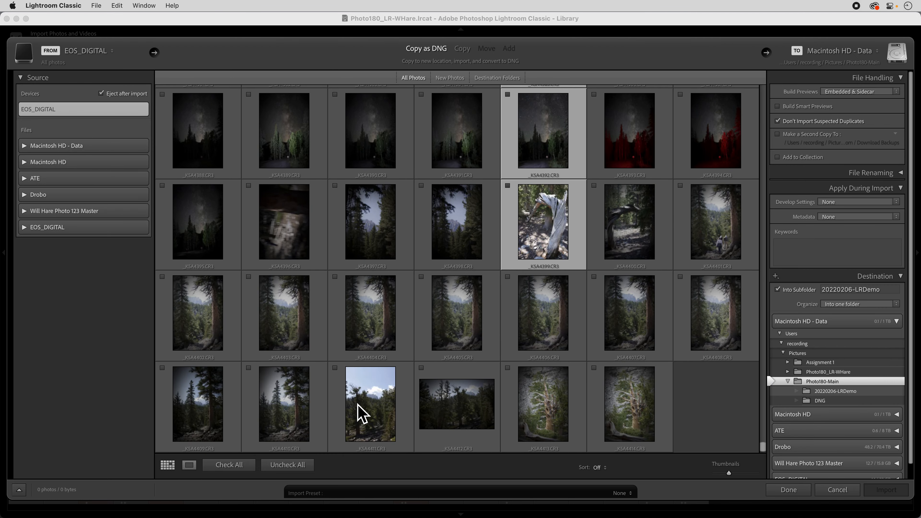
pyautogui.keyDown('super'); pyautogui.click(358, 411); pyautogui.keyUp('super')
pyautogui.keyDown('super'); pyautogui.click(639, 404); pyautogui.keyUp('super')
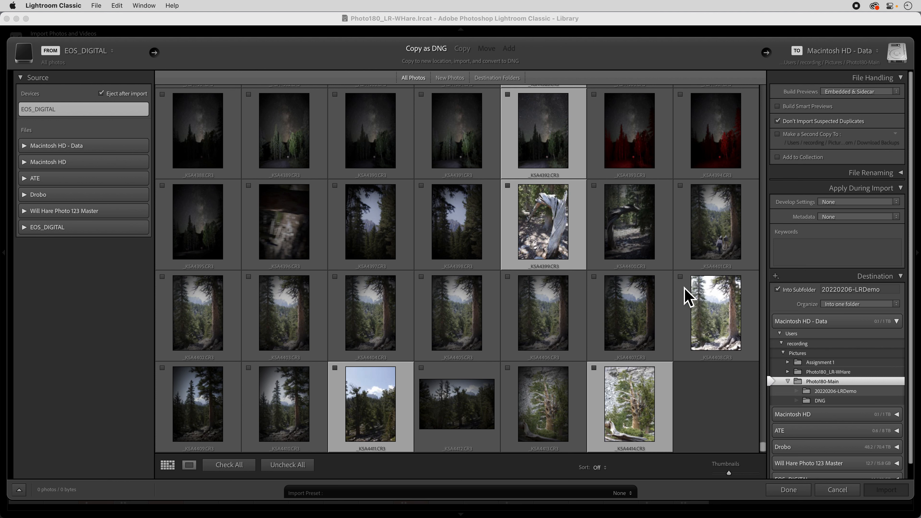
pyautogui.keyDown('super'); pyautogui.click(731, 143); pyautogui.keyUp('super')
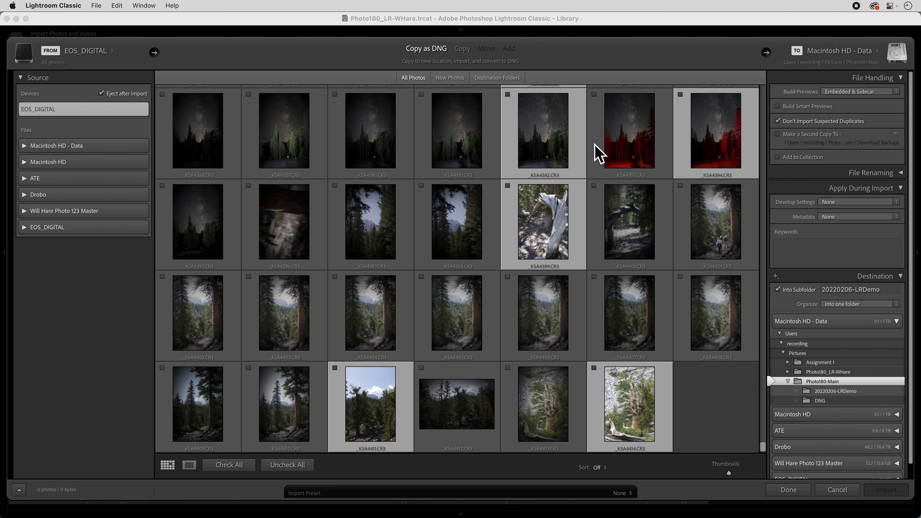
pyautogui.keyDown('super'); pyautogui.click(294, 147); pyautogui.keyUp('super')
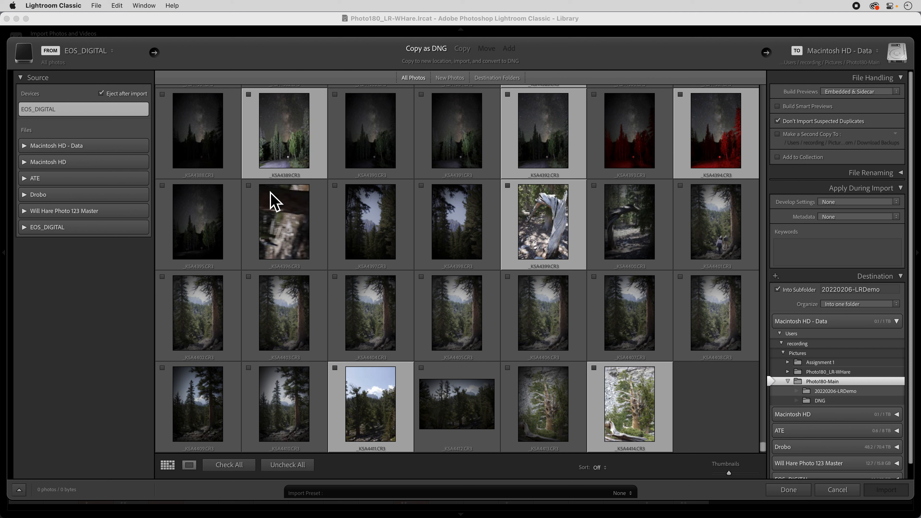
pyautogui.keyDown('super'); pyautogui.click(369, 326); pyautogui.keyUp('super')
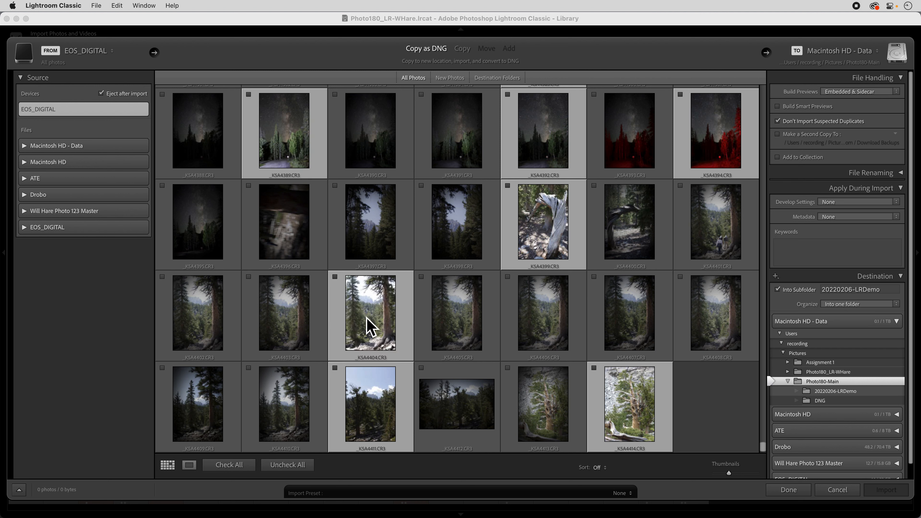
pyautogui.click(593, 368)
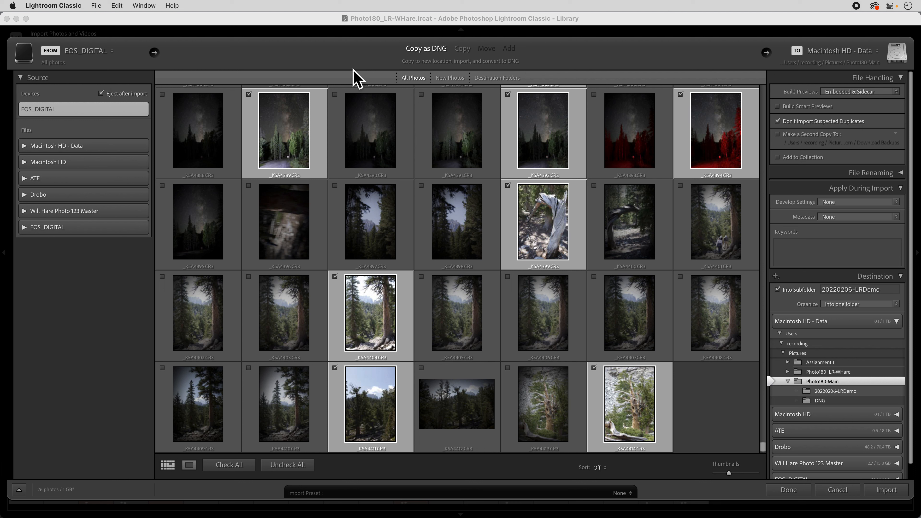
# - Switch the import method to Copy and return it to Copy as DNG
pyautogui.click(462, 50)
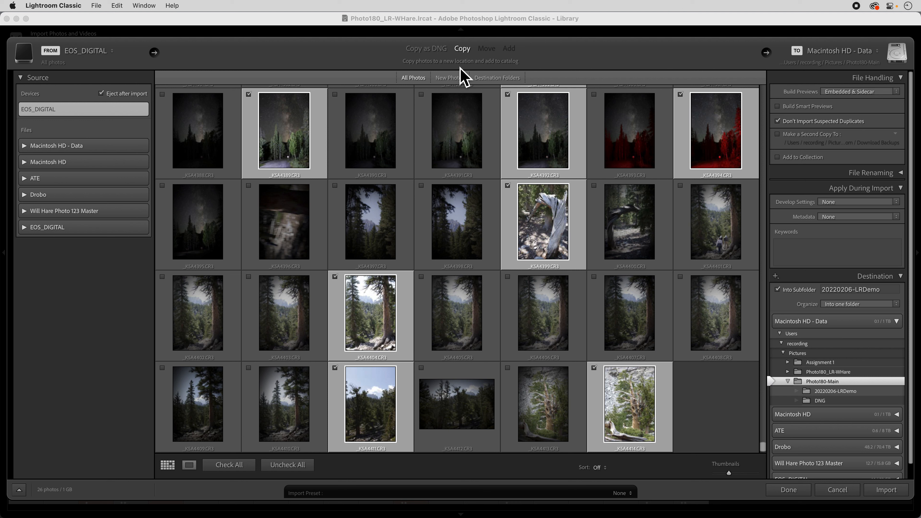
pyautogui.click(429, 51)
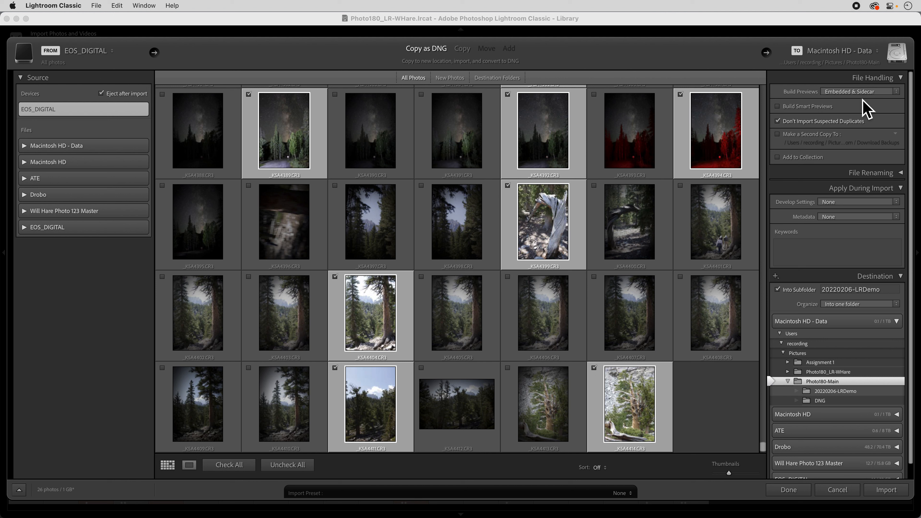
# - Import the marked photos into a subfolder named 20220221_DNG_Demo with the Copyright metadata preset applied
pyautogui.click(860, 217)
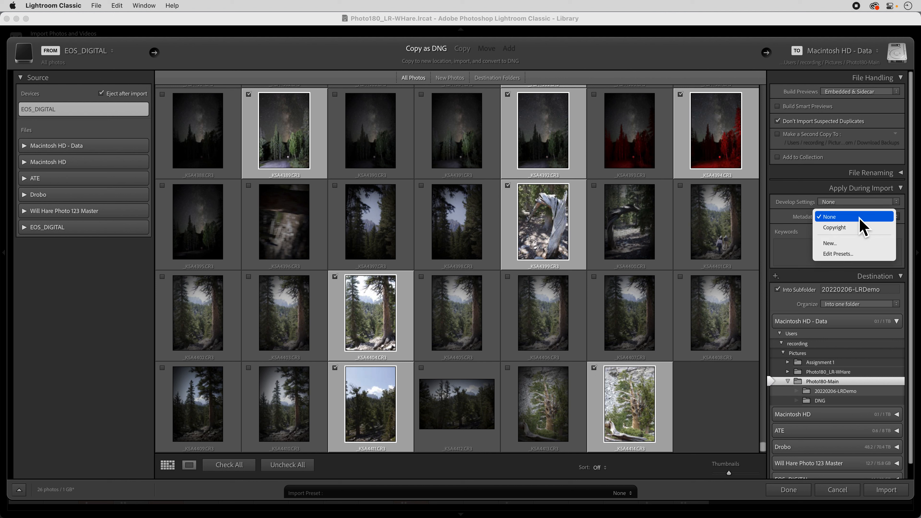
pyautogui.click(860, 227)
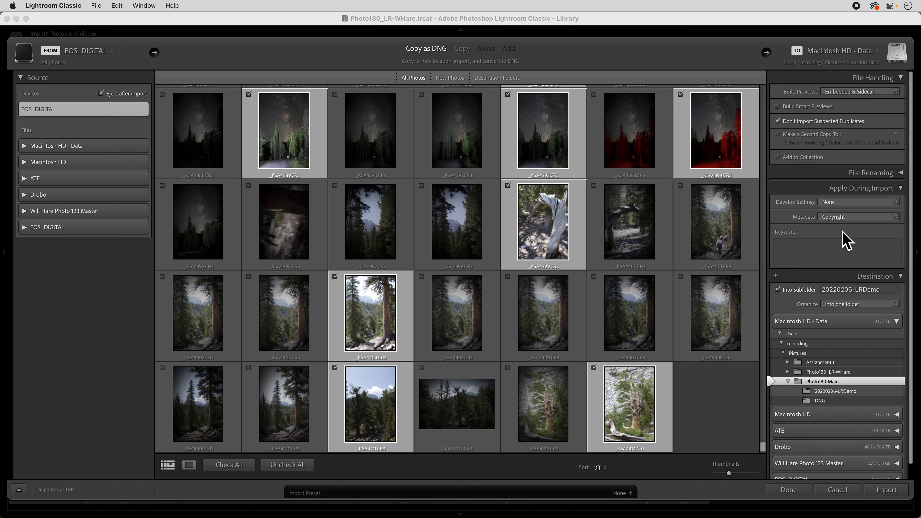
pyautogui.click(856, 290)
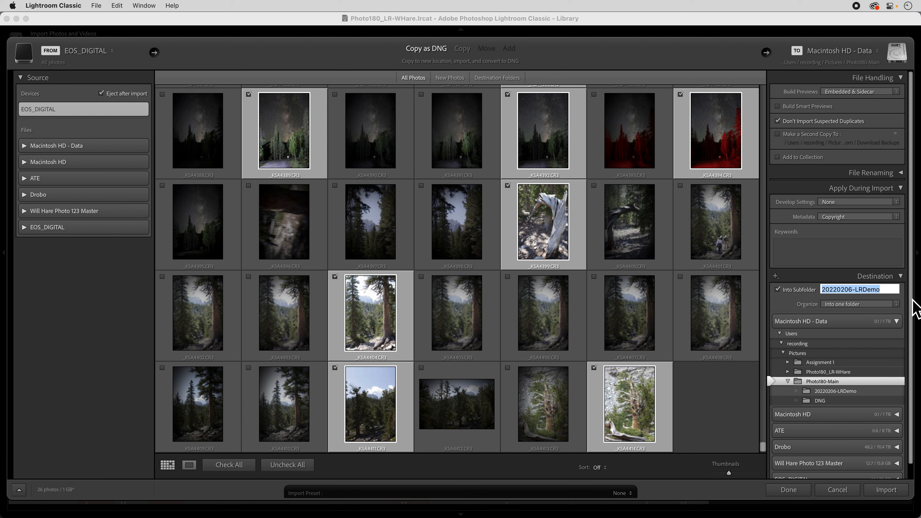
pyautogui.write('20220')
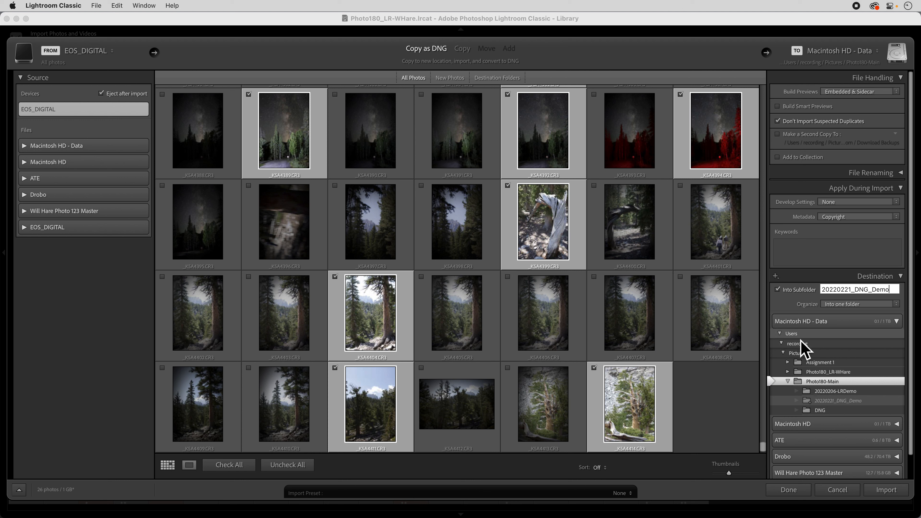
pyautogui.click(886, 490)
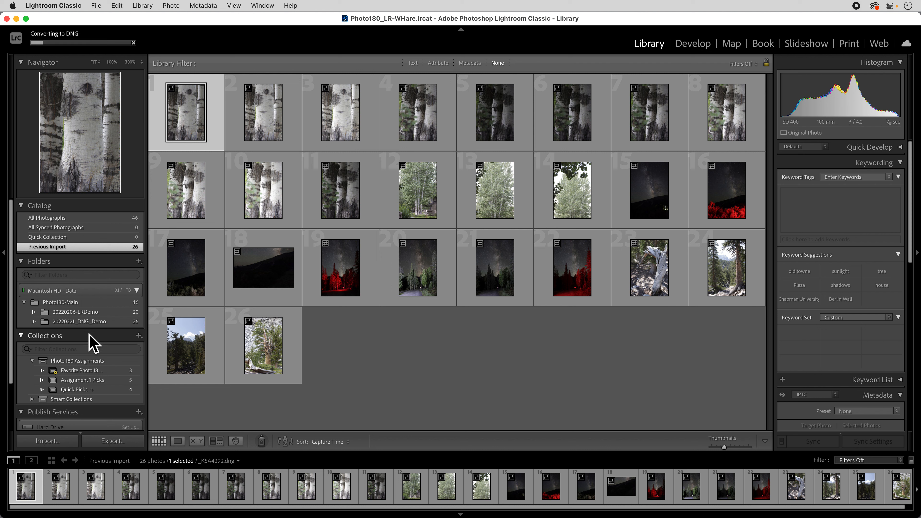
# - Convert all photos in the 20220206-LRDemo folder to DNG with the original raw file embedded, converting only raw files and keeping the originals
pyautogui.click(98, 314)
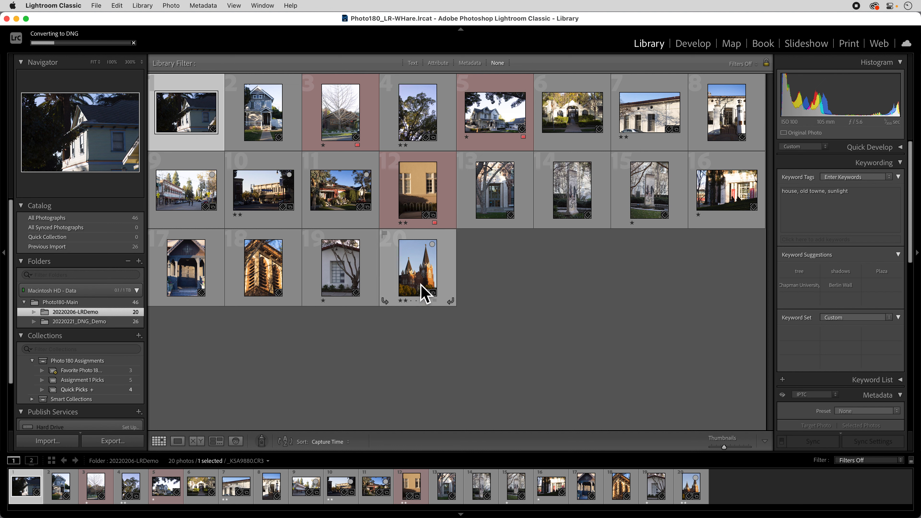
pyautogui.press('super+a')
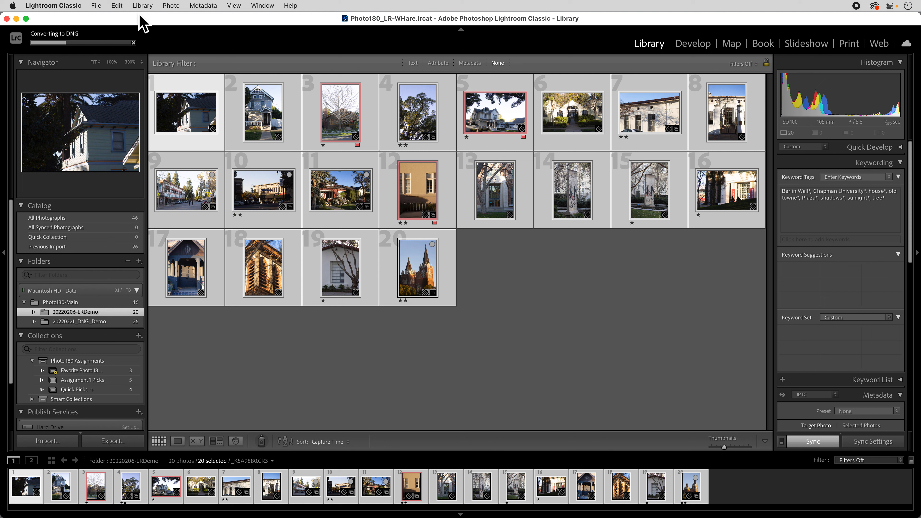
pyautogui.click(144, 6)
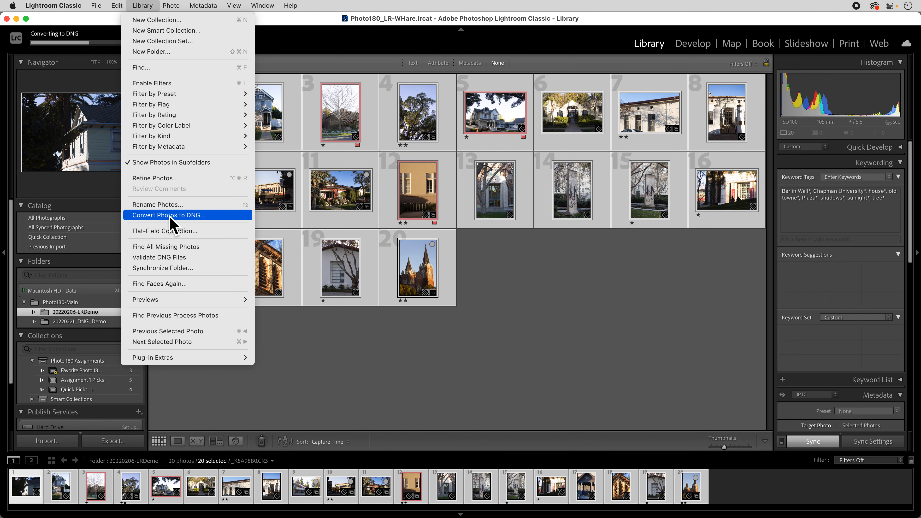
pyautogui.click(170, 215)
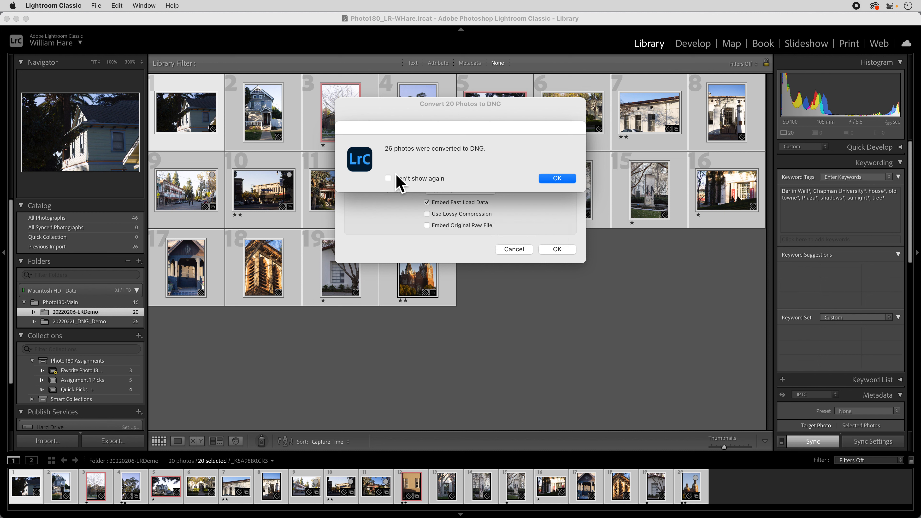
pyautogui.click(555, 180)
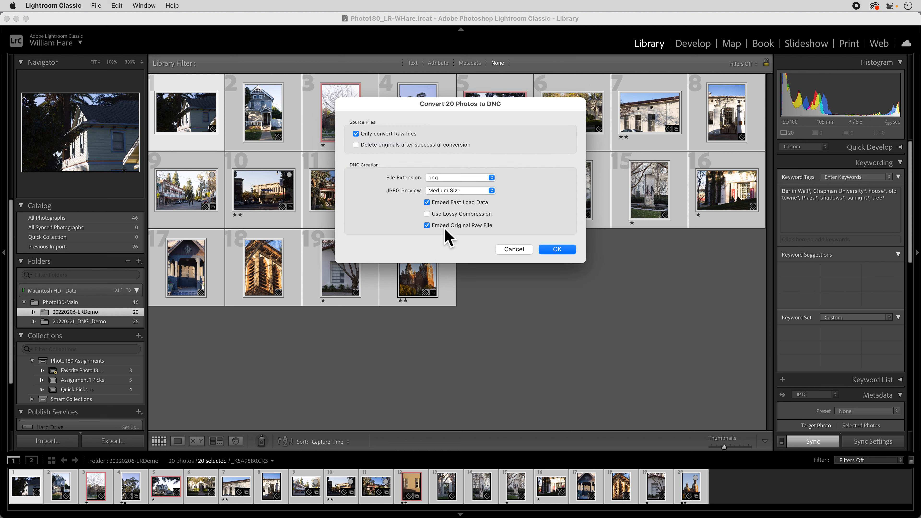
pyautogui.click(561, 250)
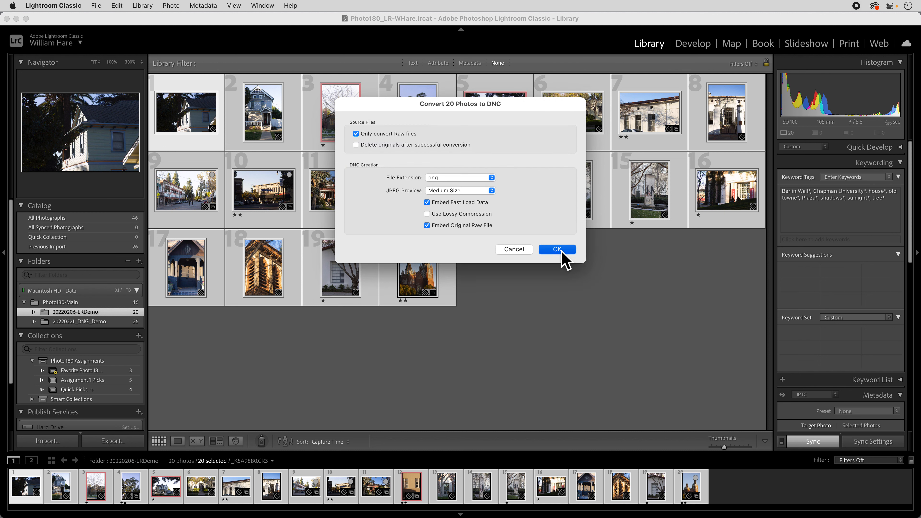